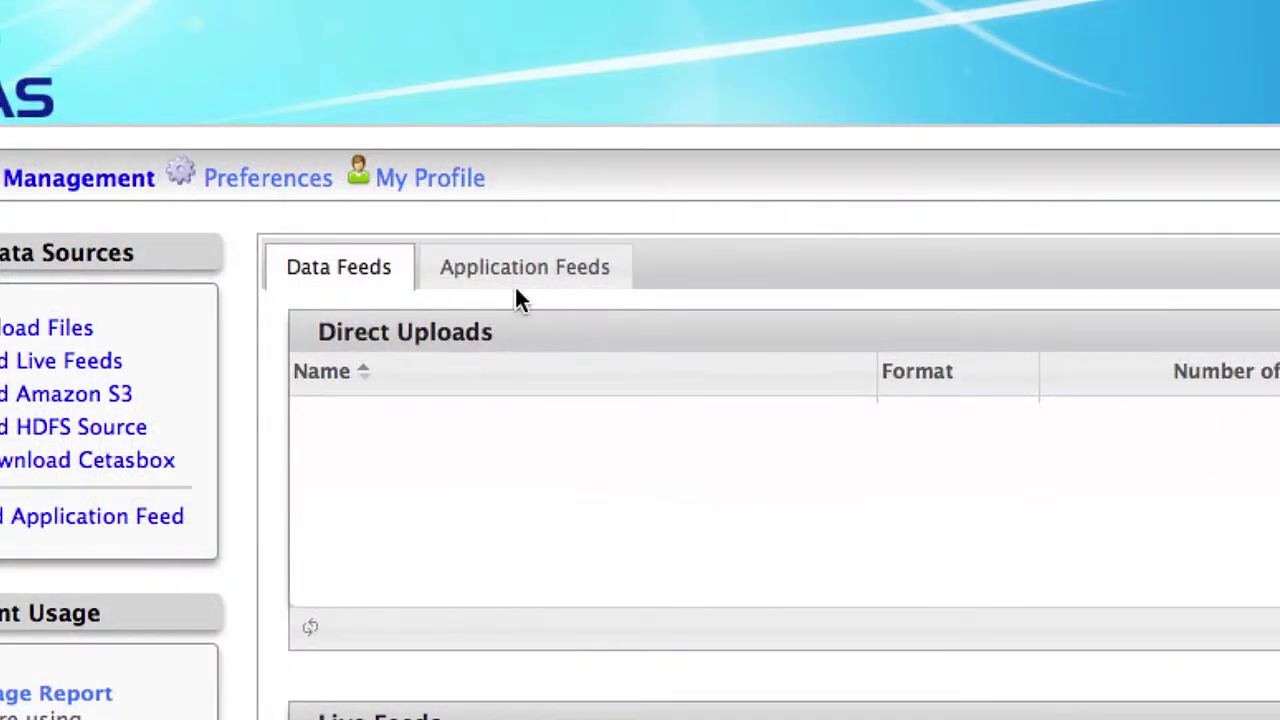
# Step: Browse the Application Feeds list, open and dismiss Upload Files, then reach the Large IT dynamic charts
pyautogui.click(528, 270)
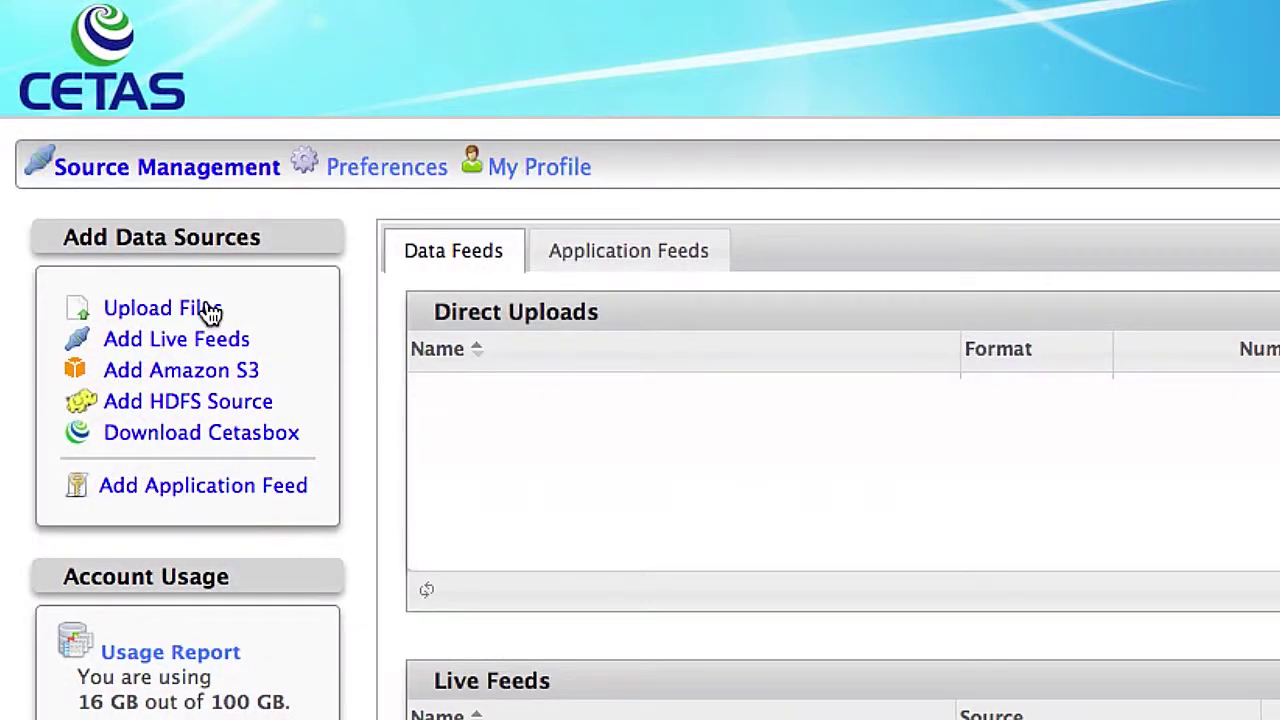
pyautogui.click(210, 312)
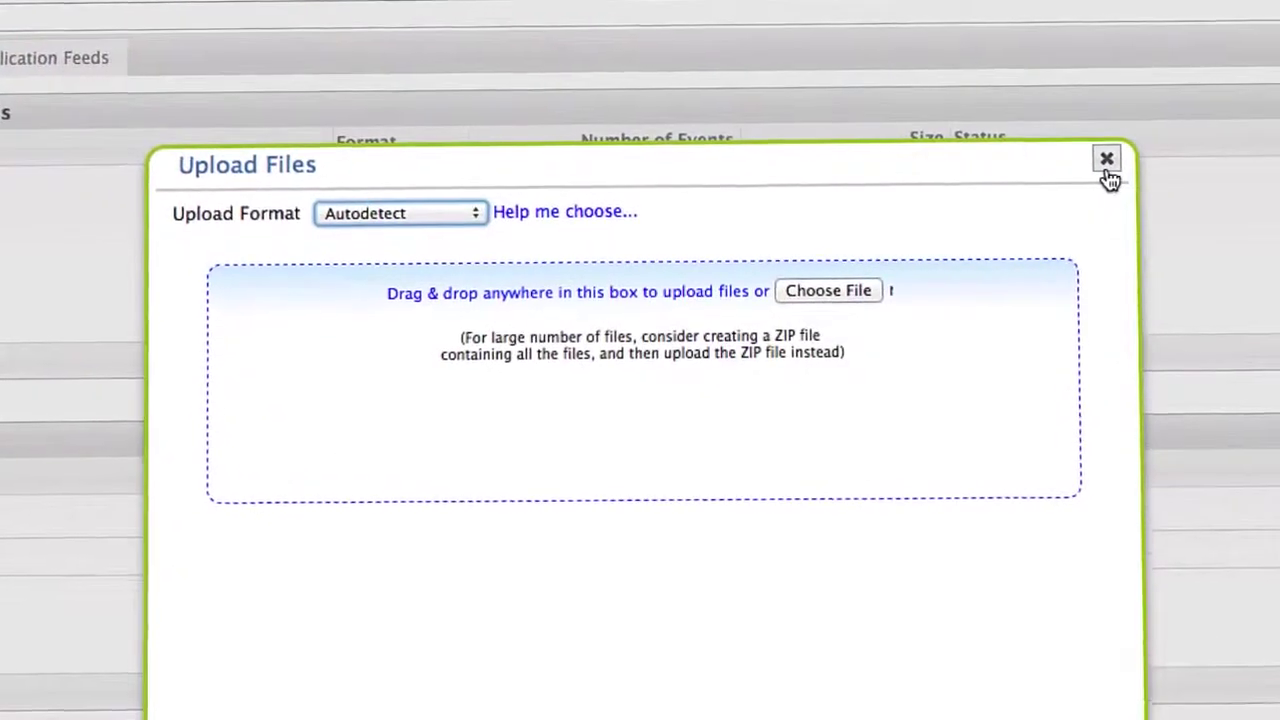
pyautogui.click(1116, 162)
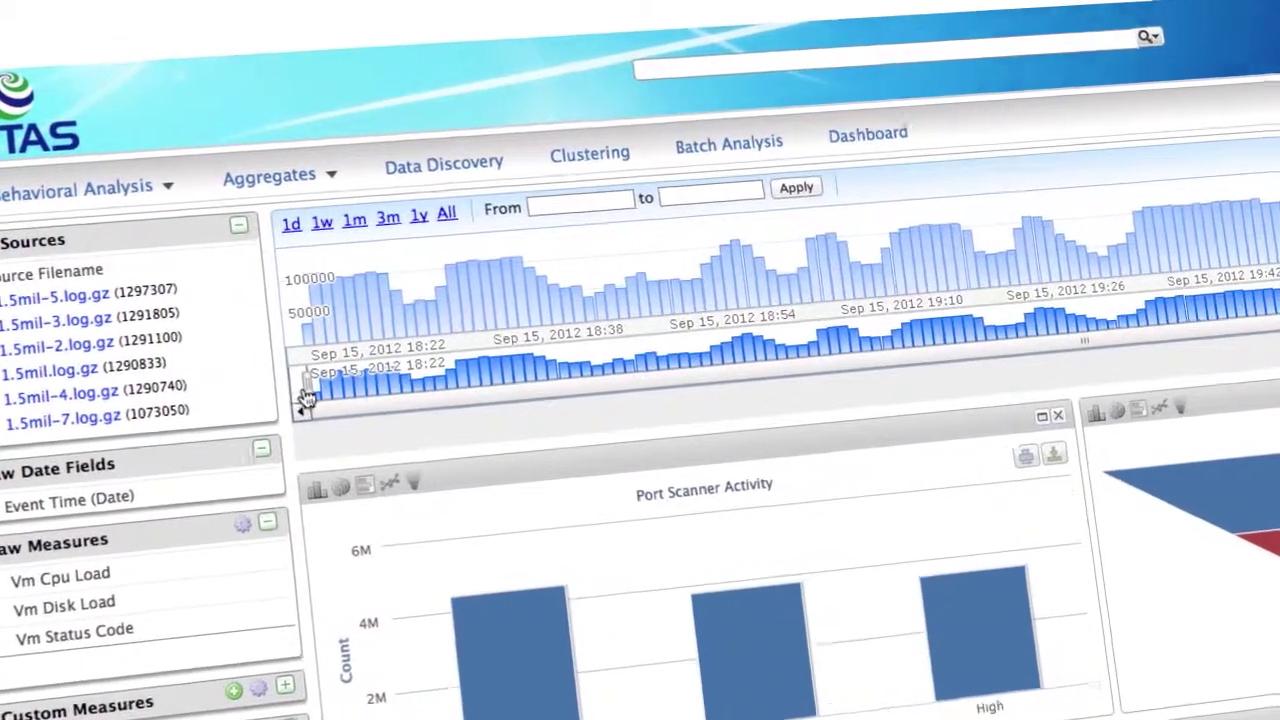
# Step: Filter the timeline to the 19:55 minute on Sep 15, 2012, and chart Memory Usage as a pie
pyautogui.moveTo(305, 398); pyautogui.dragTo(541, 345)
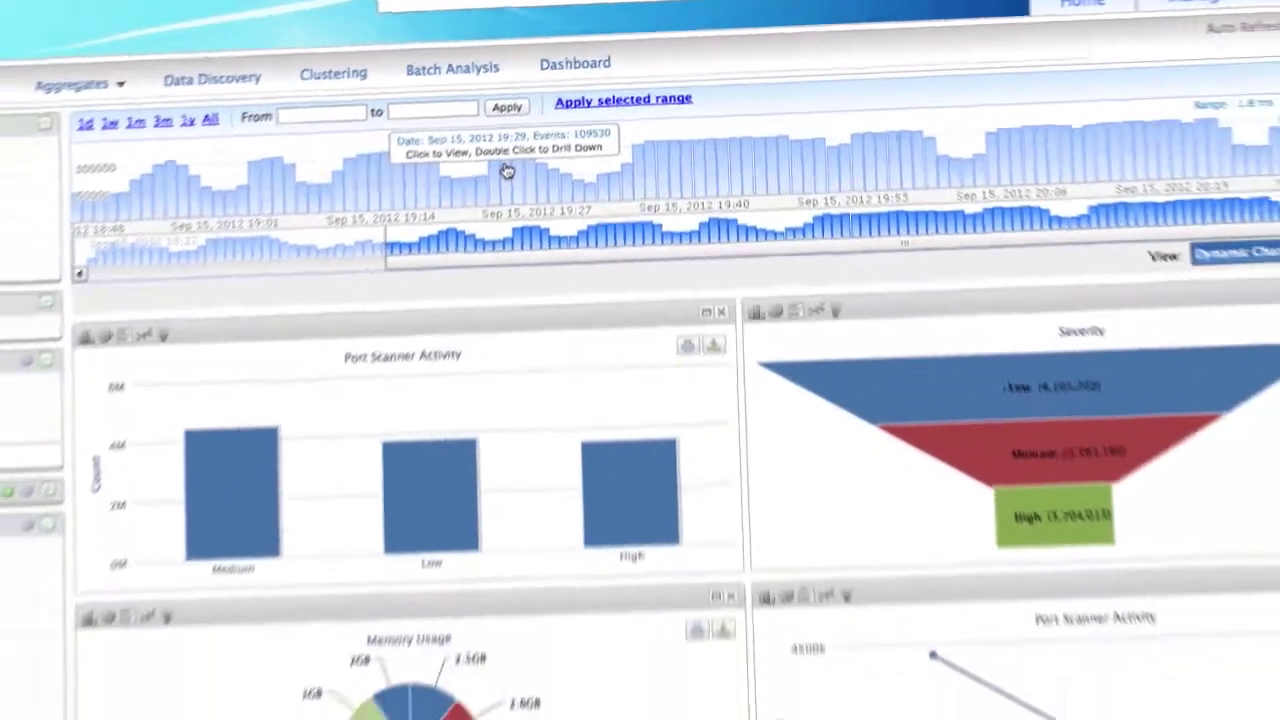
pyautogui.click(551, 114)
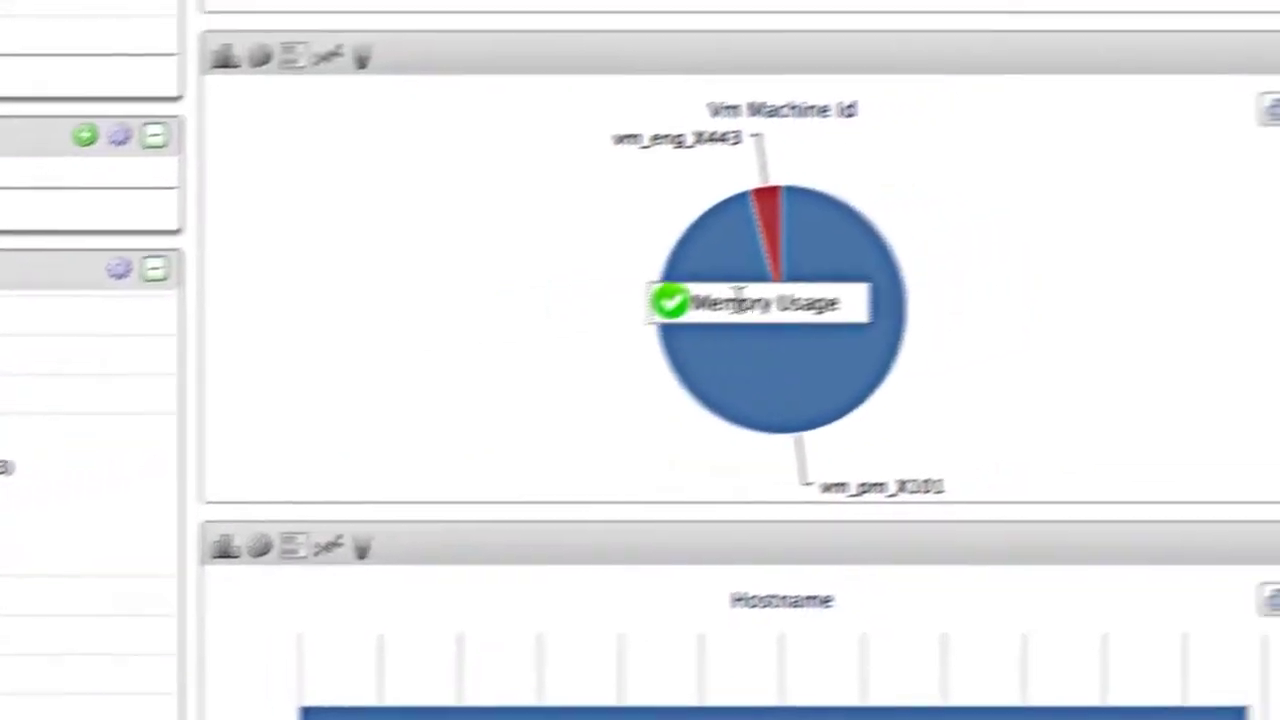
pyautogui.moveTo(145, 320); pyautogui.dragTo(594, 345)
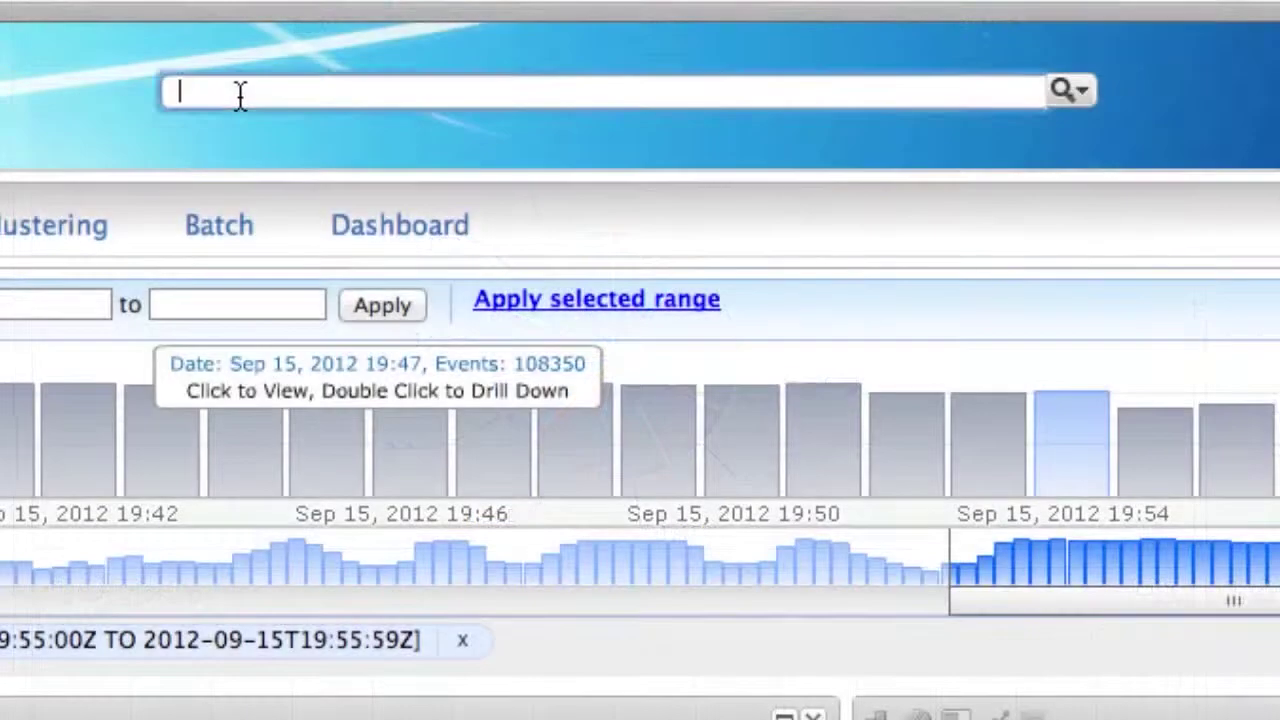
pyautogui.write('high')
# Step: Search for 'high' and restrict Severity to the Medium and High values
pyautogui.press('Return')
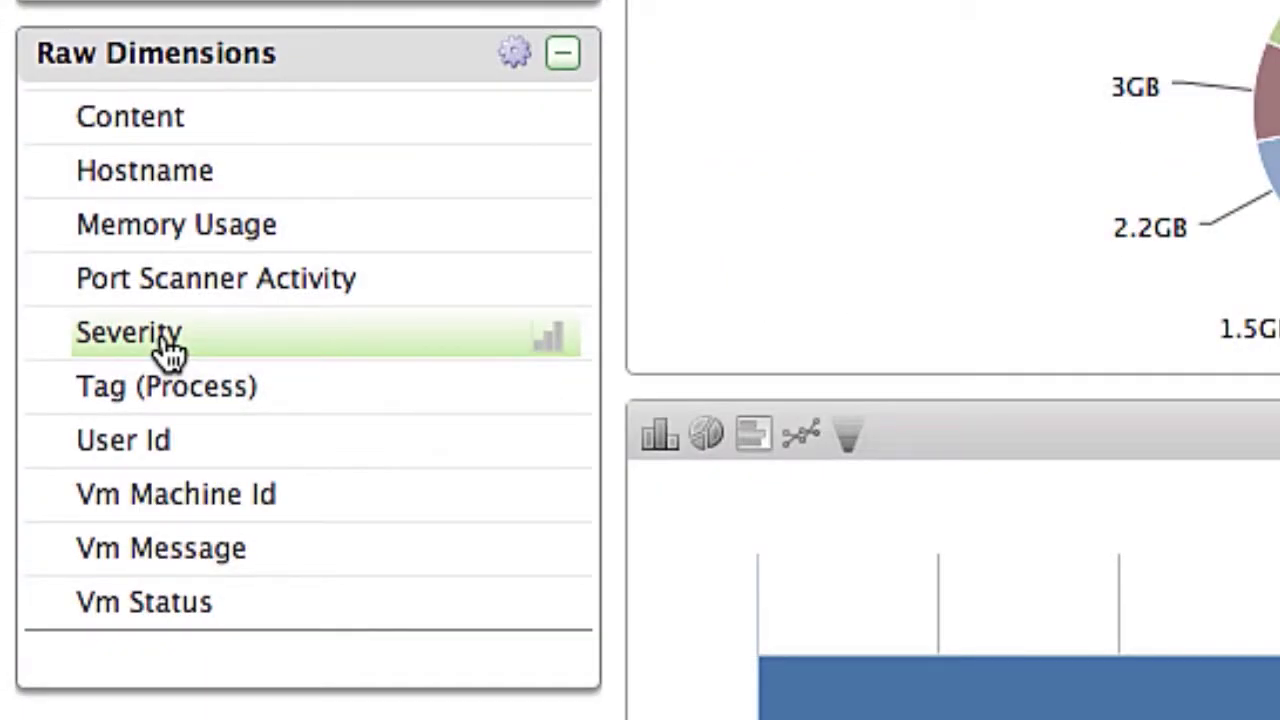
pyautogui.click(167, 343)
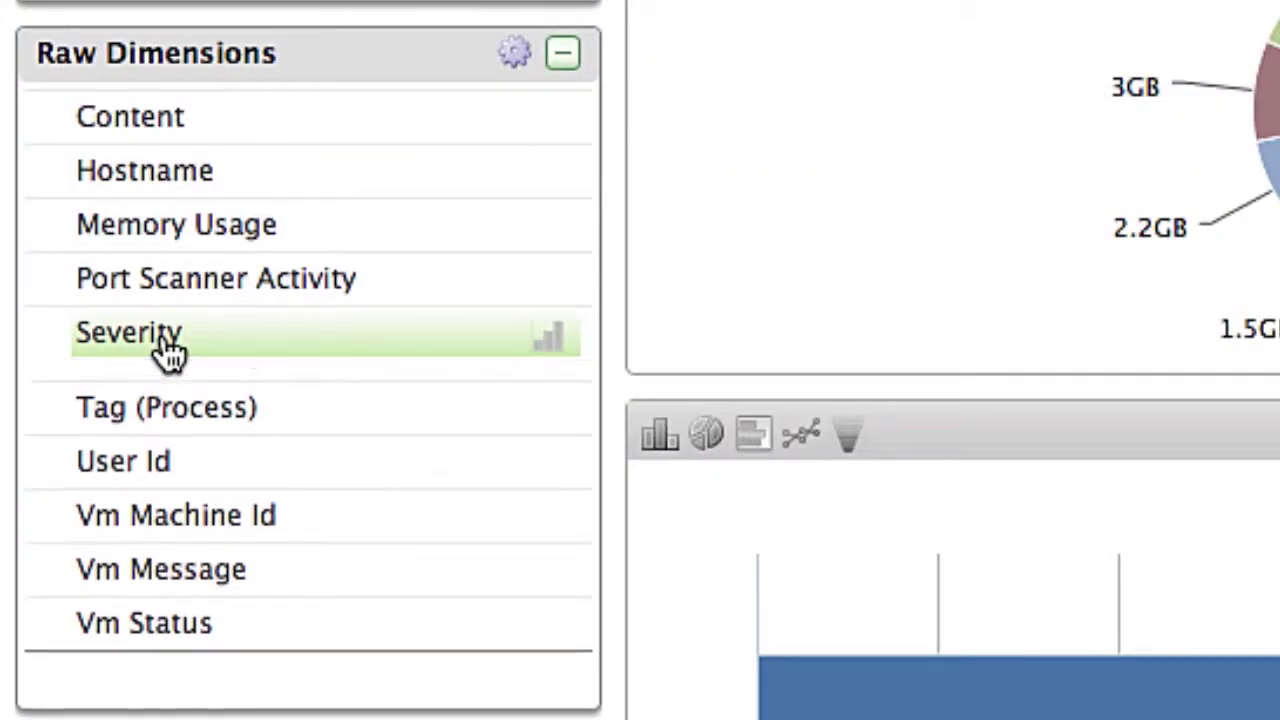
pyautogui.click(106, 429)
pyautogui.click(103, 472)
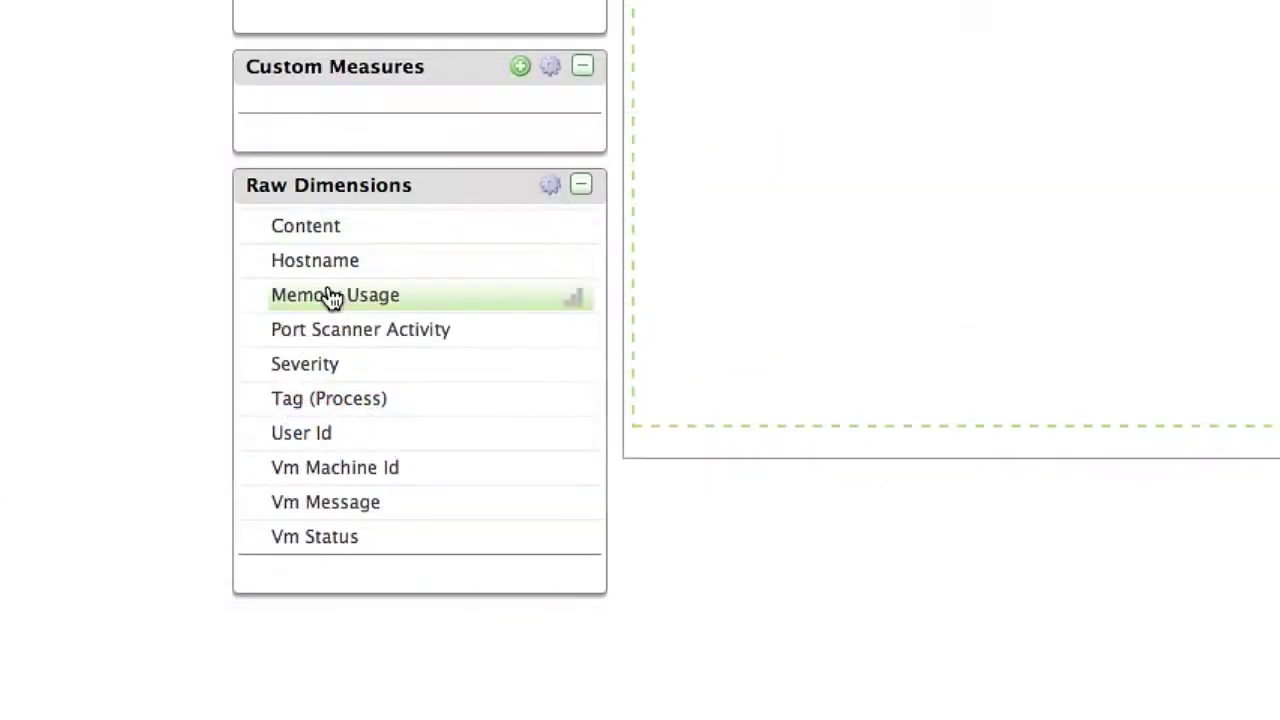
# Step: Build a custom ring chart of Memory Usage by Port Scanner Activity using the COUNT function
pyautogui.moveTo(352, 316); pyautogui.dragTo(382, 276)
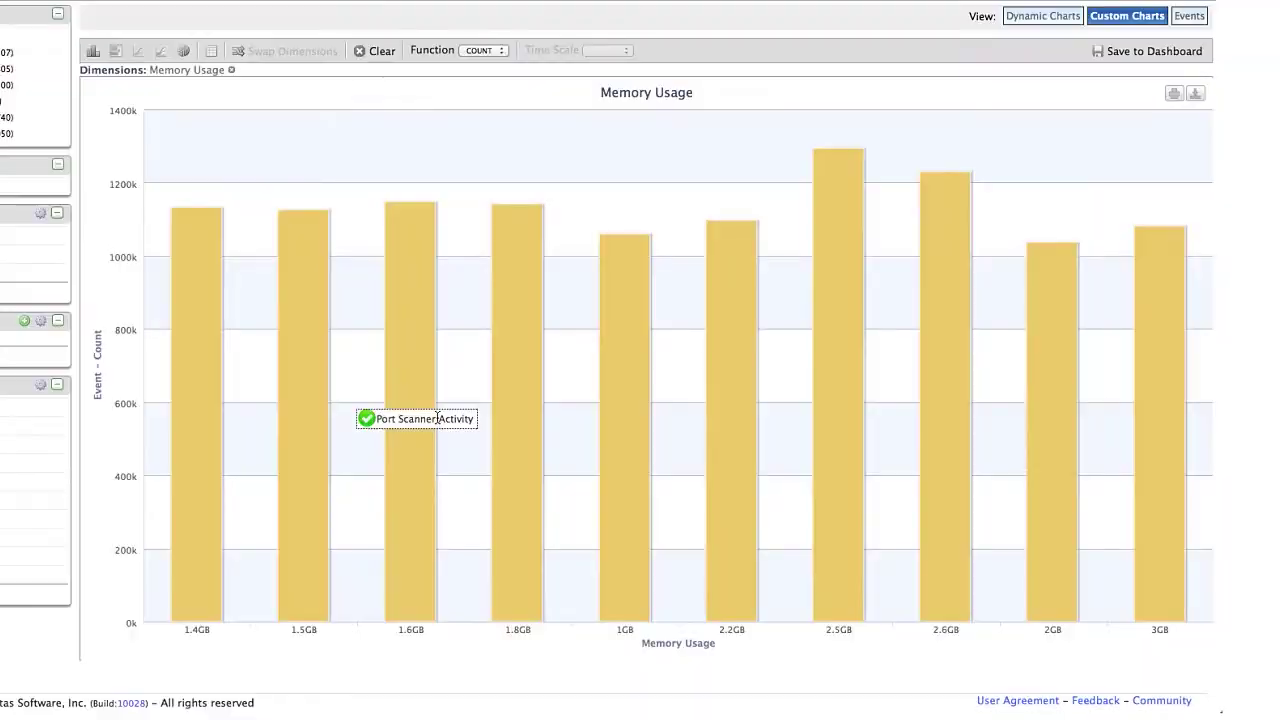
pyautogui.moveTo(1145, 248); pyautogui.dragTo(436, 415)
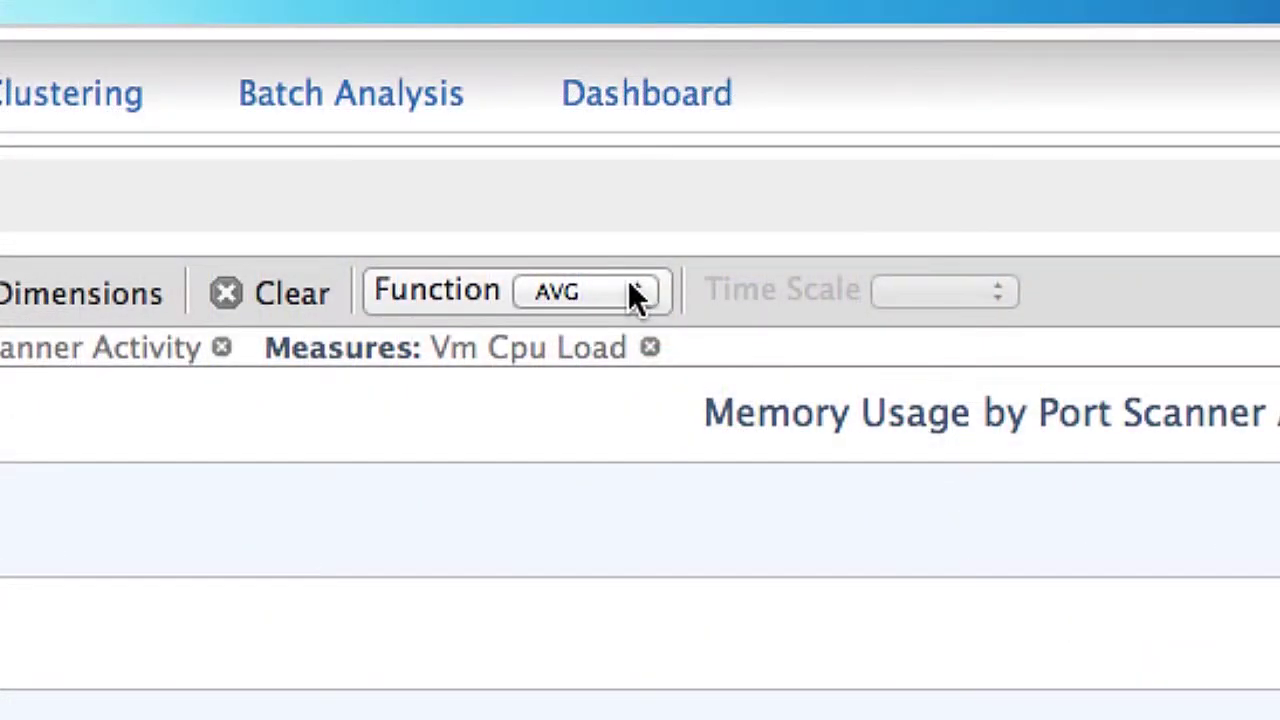
pyautogui.click(637, 296)
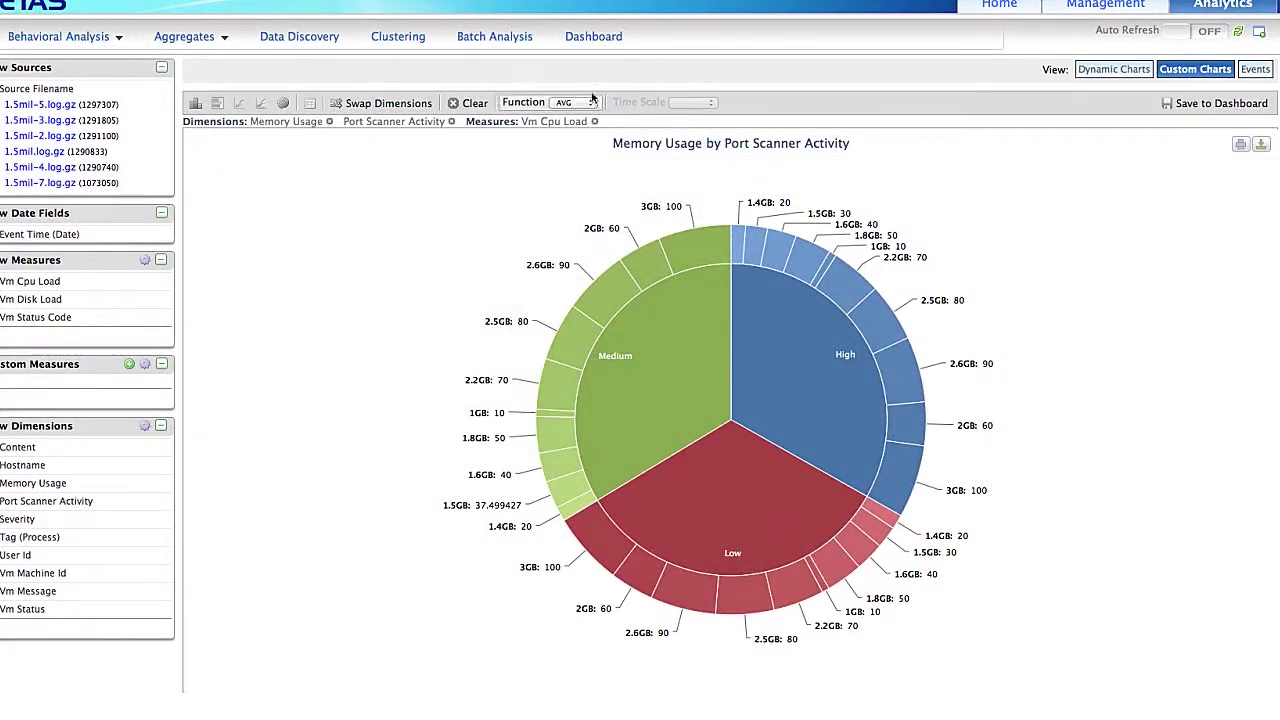
pyautogui.click(593, 37)
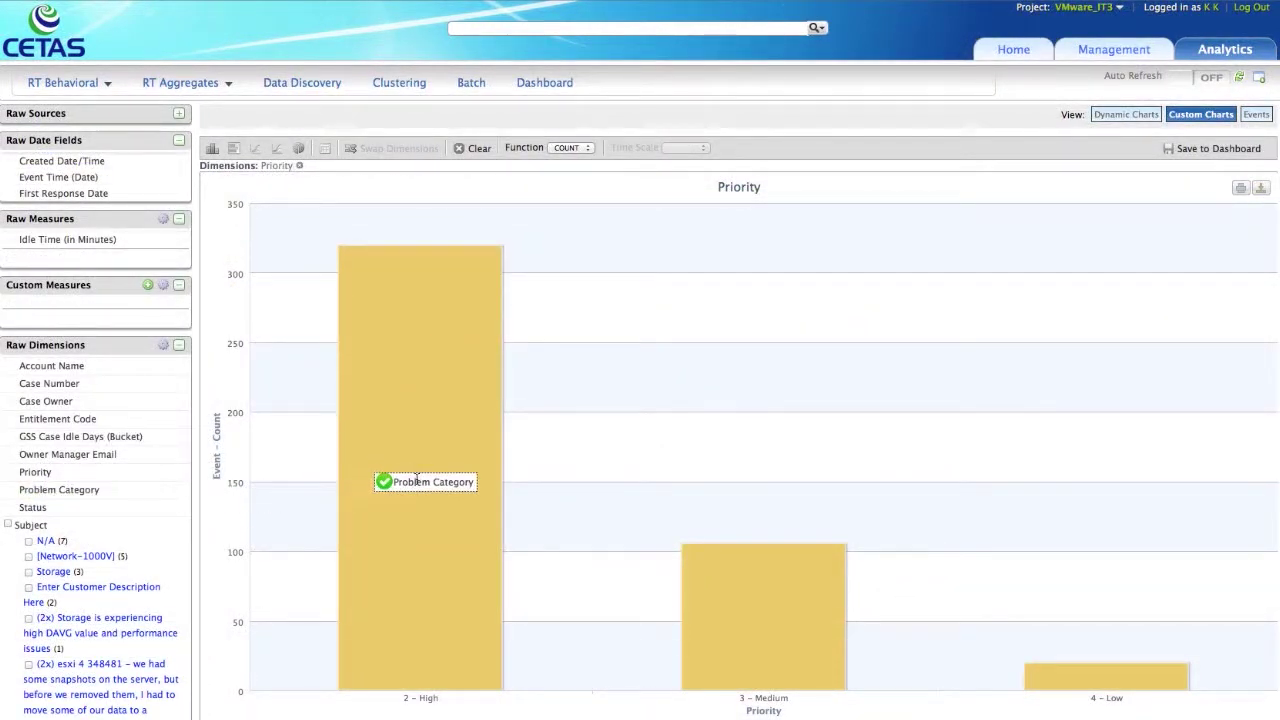
# Step: Add Problem Category to the Priority chart and drill the events down to one case number
pyautogui.moveTo(416, 478); pyautogui.dragTo(606, 460)
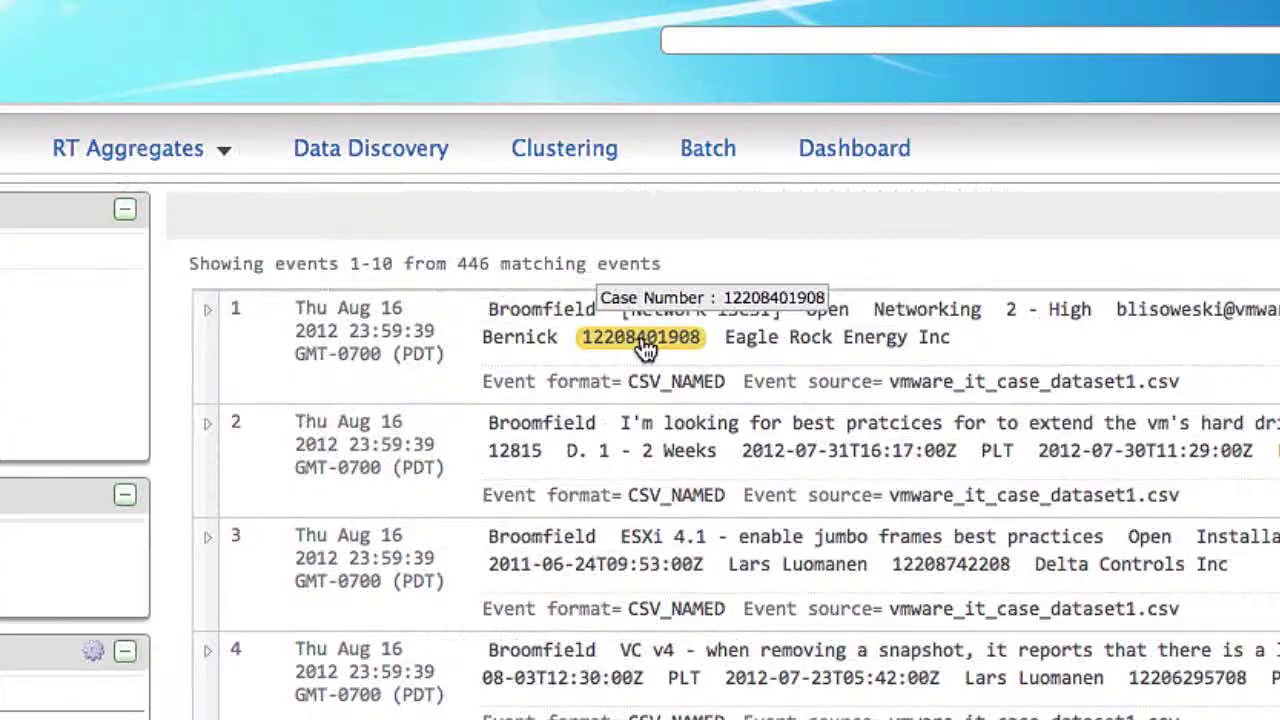
pyautogui.click(362, 88)
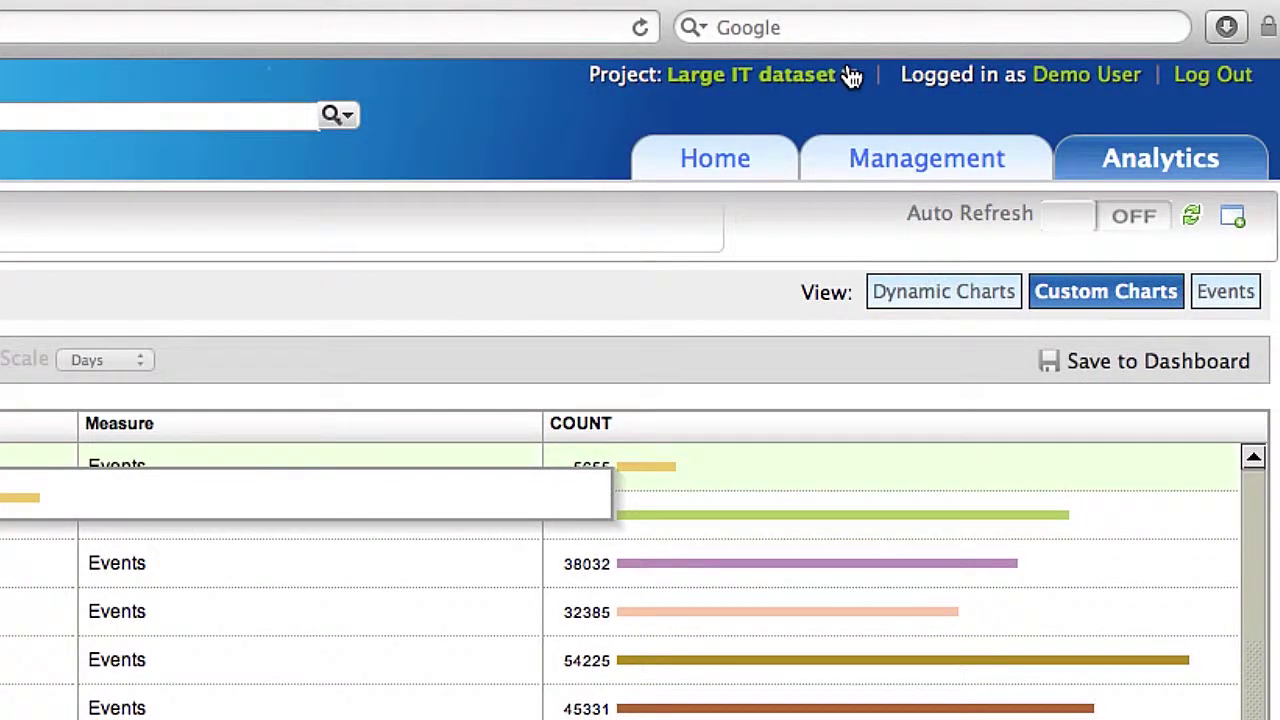
# Step: Open the project dropdown to switch datasets
pyautogui.click(848, 74)
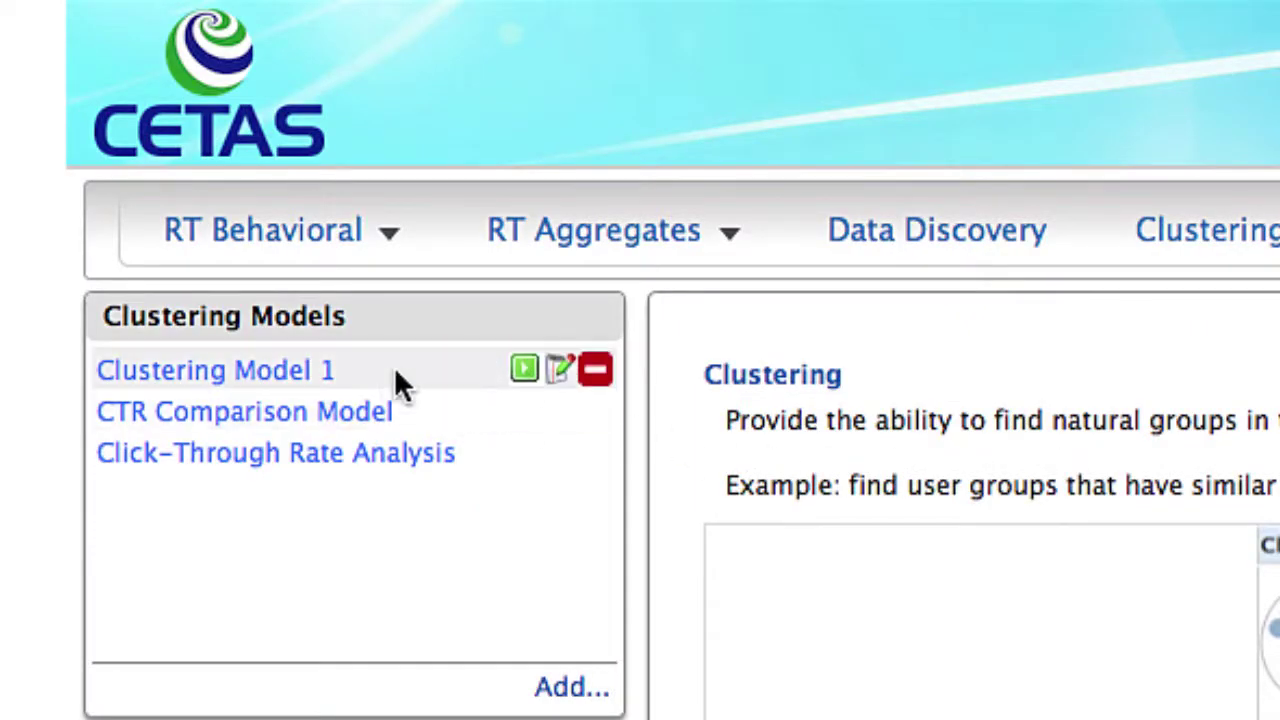
# Step: Show Clustering Model 1's clusters and open the size details for cluster 105946
pyautogui.click(328, 375)
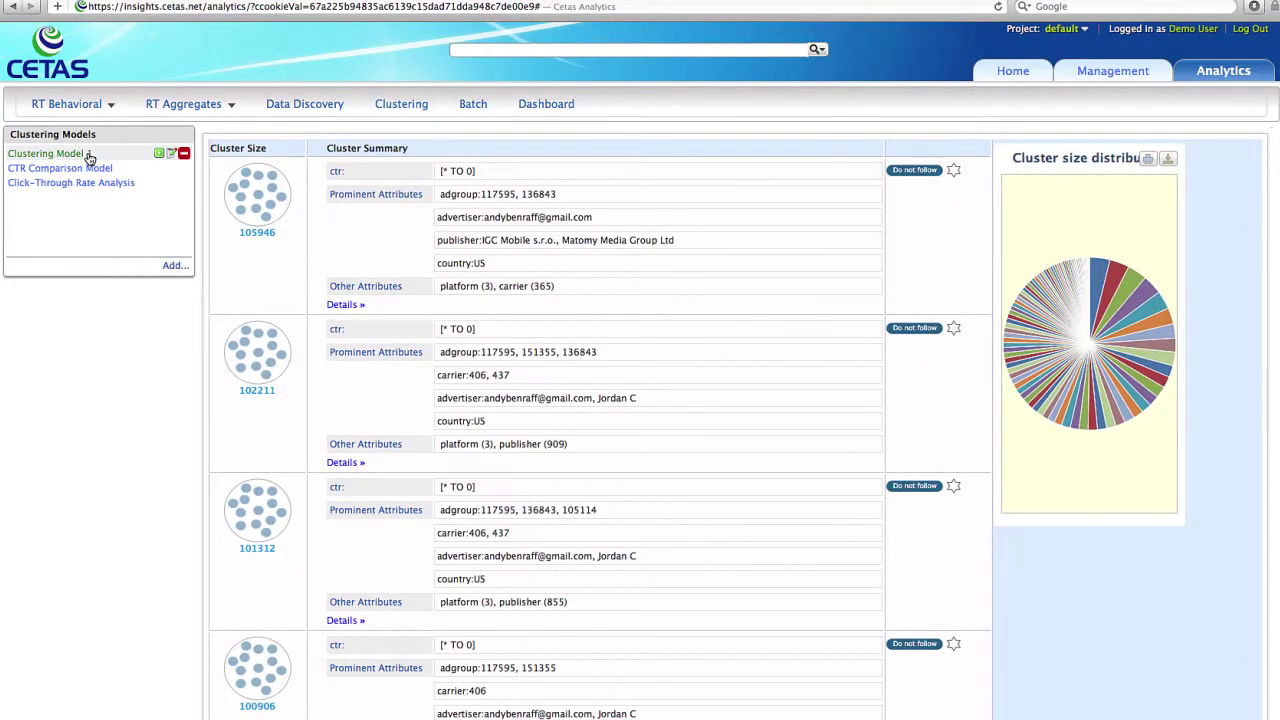
pyautogui.click(344, 305)
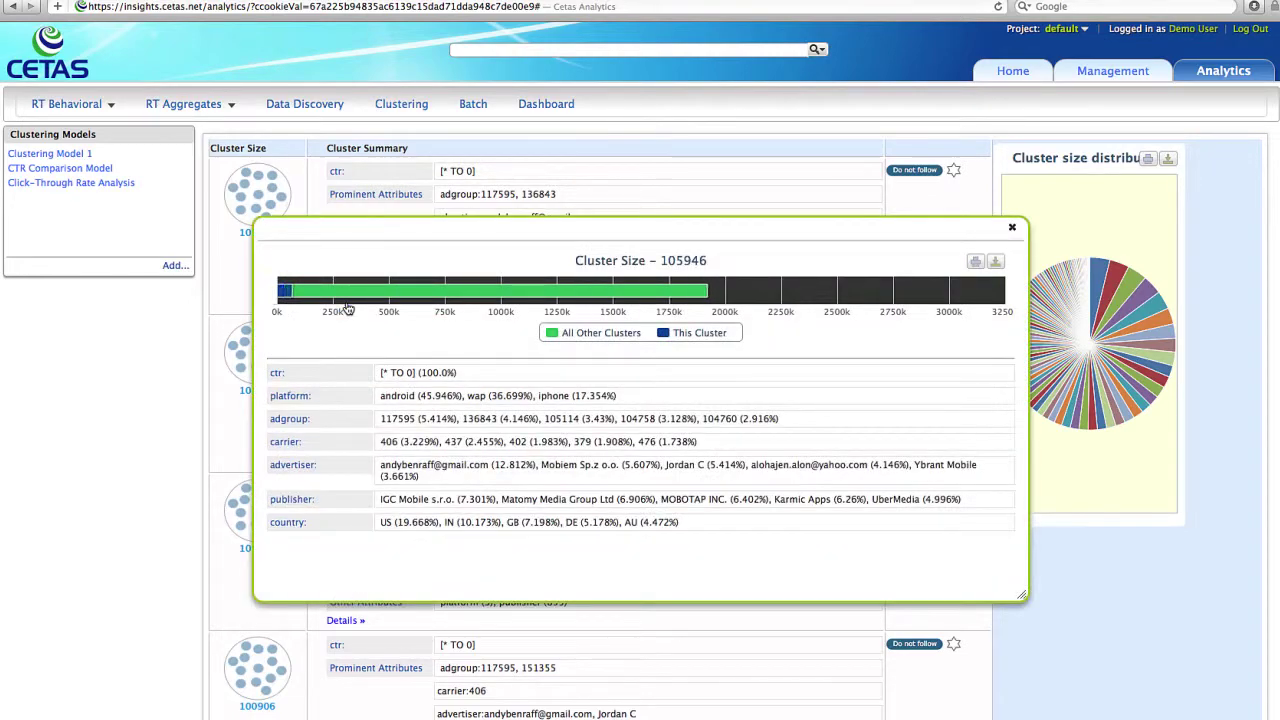